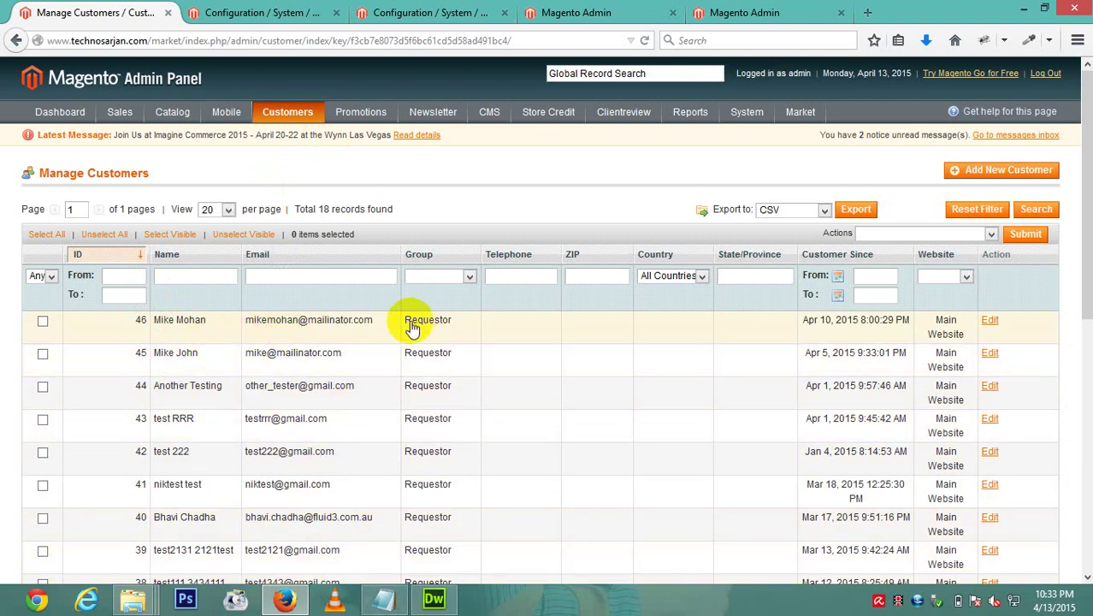
View the options of the customer group filter and open the record of the first Requestor customer in the list
{"action": "left_click", "coordinate": [470, 277]}
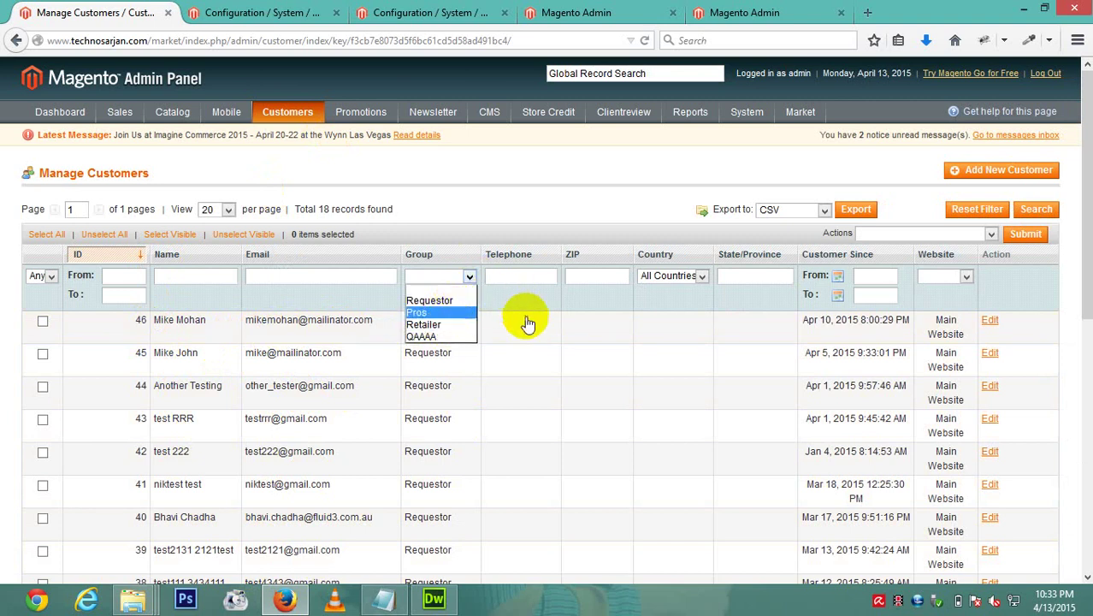
{"action": "left_click", "coordinate": [471, 283]}
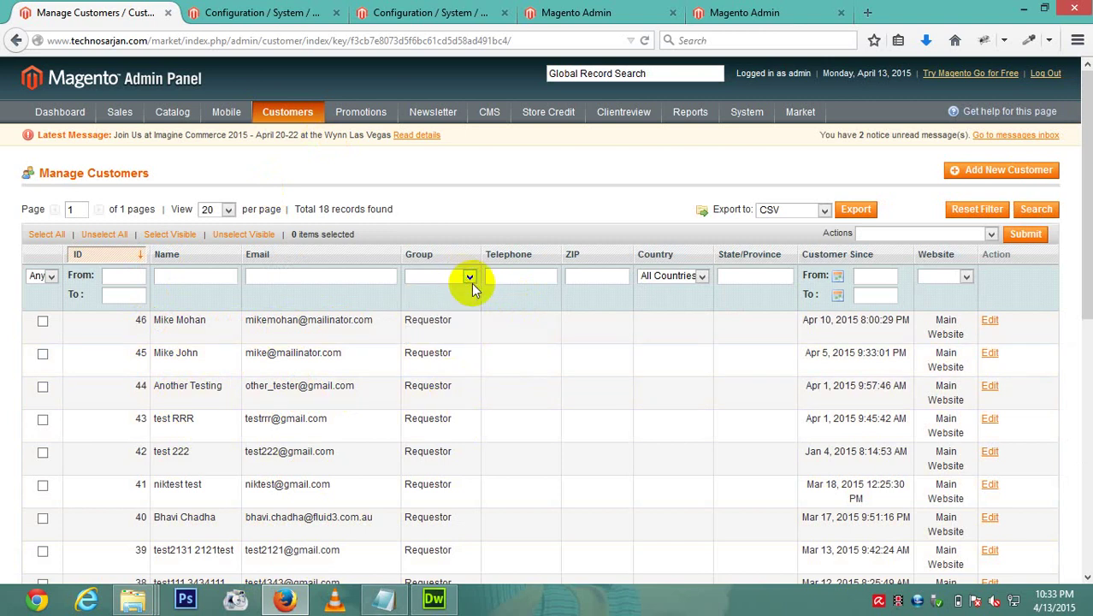
{"action": "left_click", "coordinate": [438, 332]}
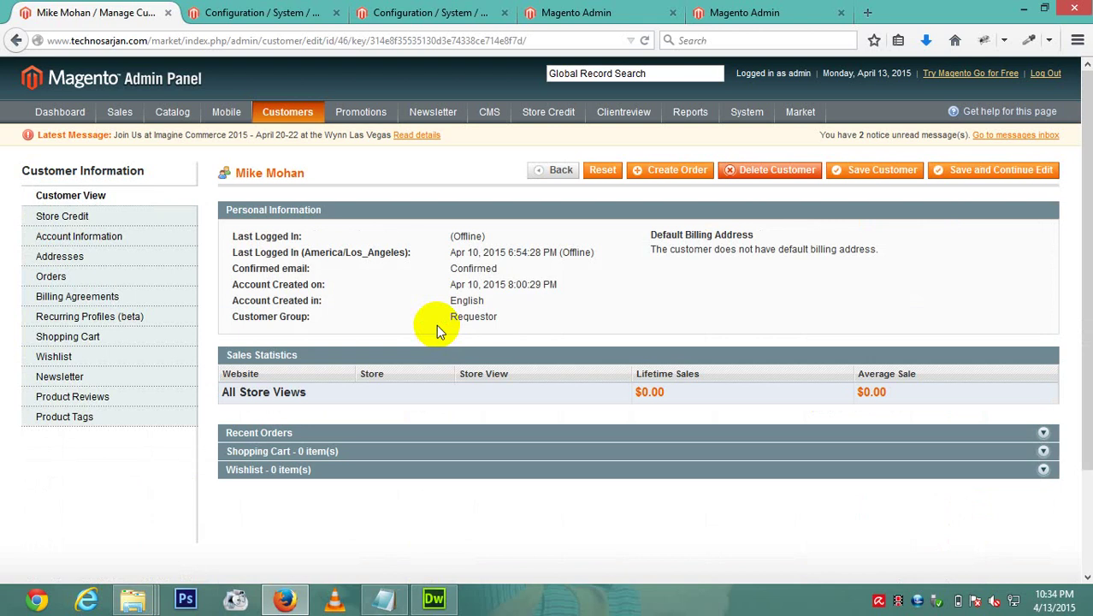
Review the customer's store credit information and transaction history
{"action": "left_click", "coordinate": [81, 215]}
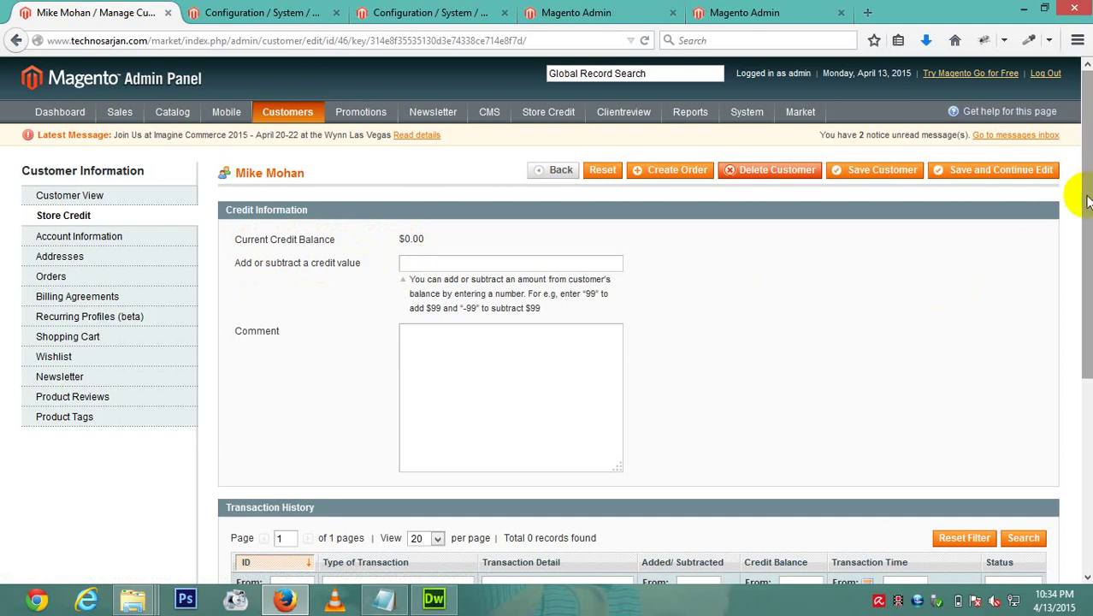
{"action": "left_click_drag", "start_coordinate": [1088, 200], "coordinate": [1082, 325]}
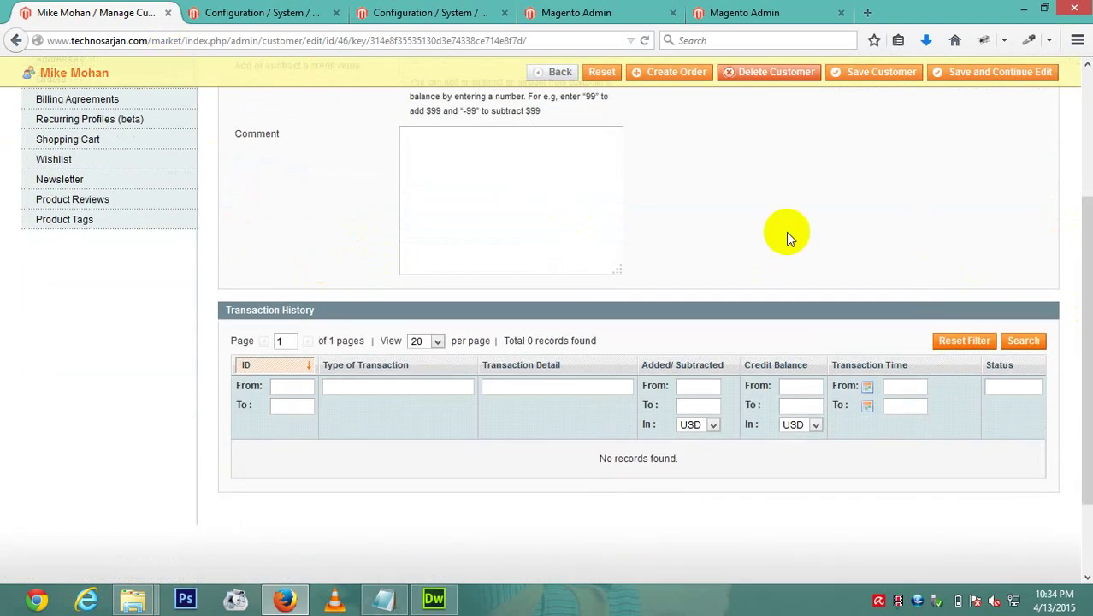
{"action": "left_click_drag", "start_coordinate": [1076, 233], "coordinate": [1079, 98]}
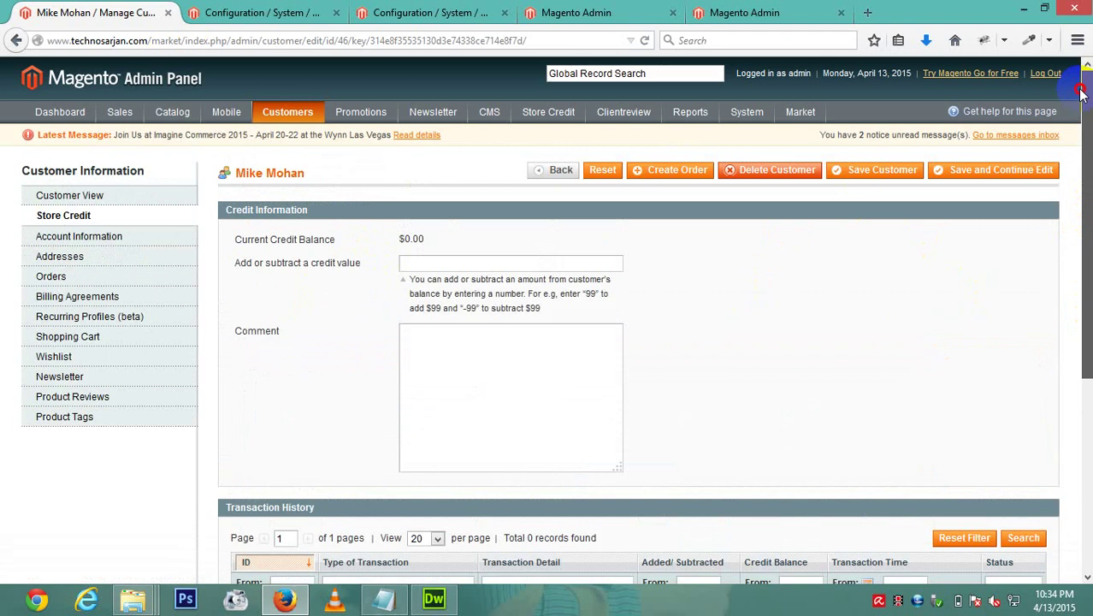
Open the customer's account information and view the available customer group options, keeping Requestor selected
{"action": "left_click", "coordinate": [47, 235]}
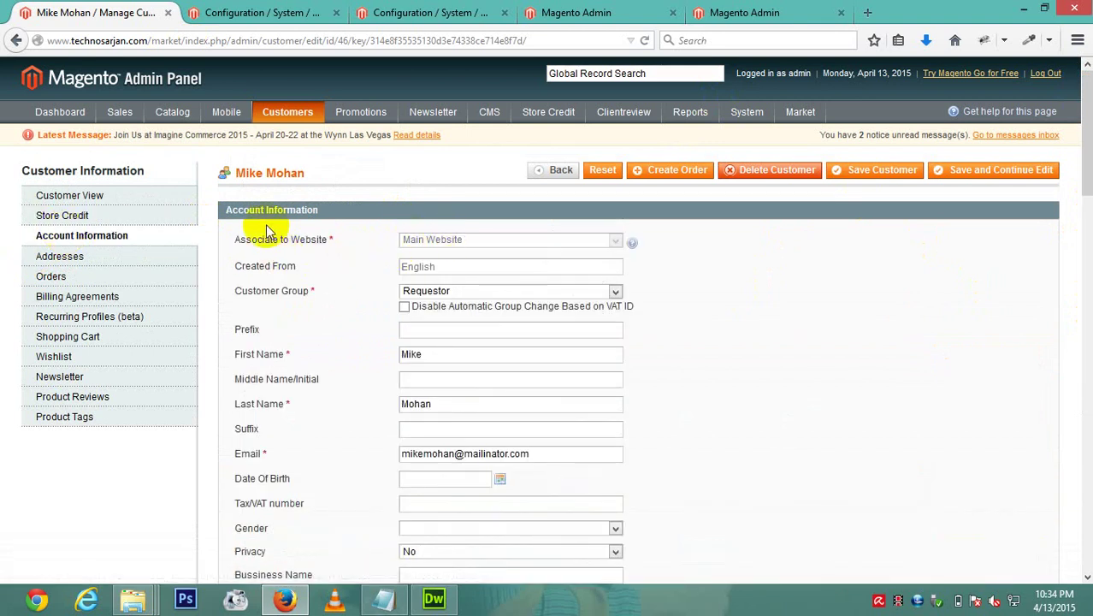
{"action": "left_click_drag", "start_coordinate": [293, 171], "coordinate": [227, 171]}
{"action": "left_click", "coordinate": [230, 229]}
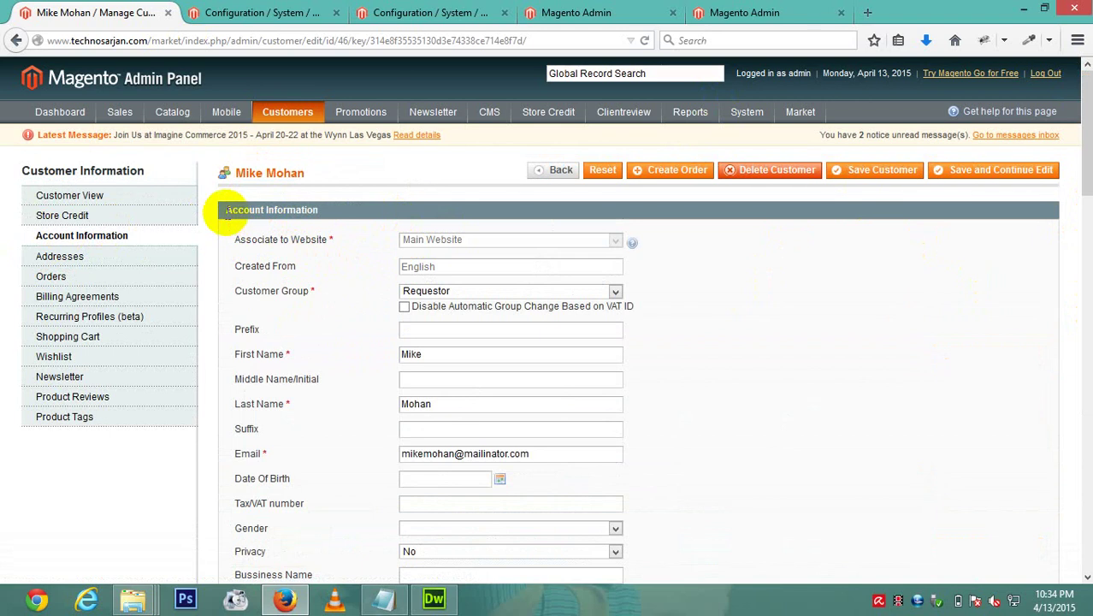
{"action": "left_click_drag", "start_coordinate": [229, 205], "coordinate": [218, 218]}
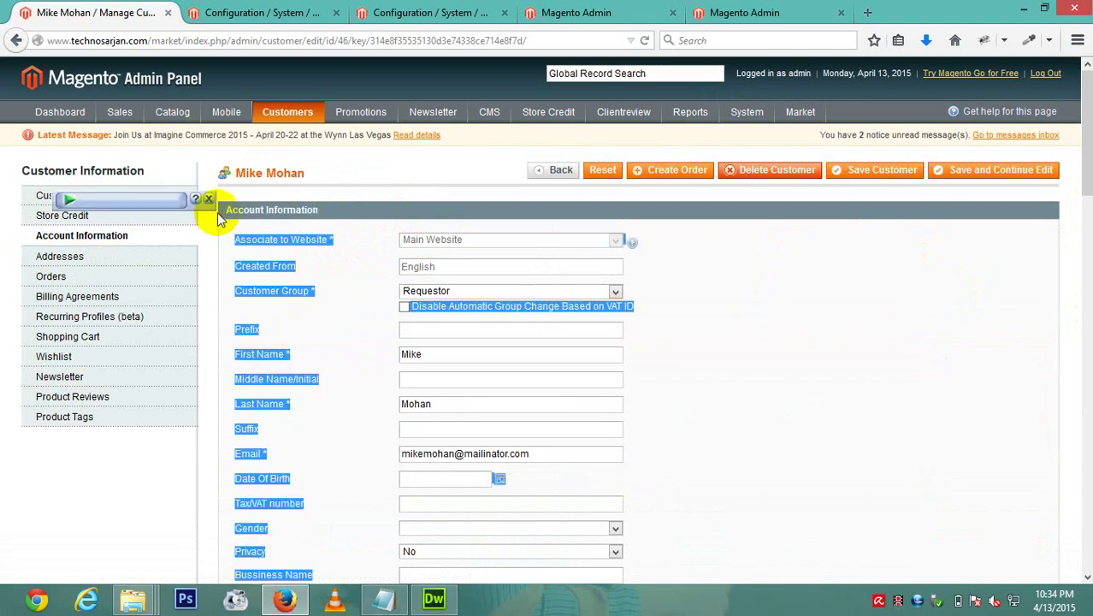
{"action": "left_click", "coordinate": [225, 220]}
{"action": "triple_click", "coordinate": [224, 210]}
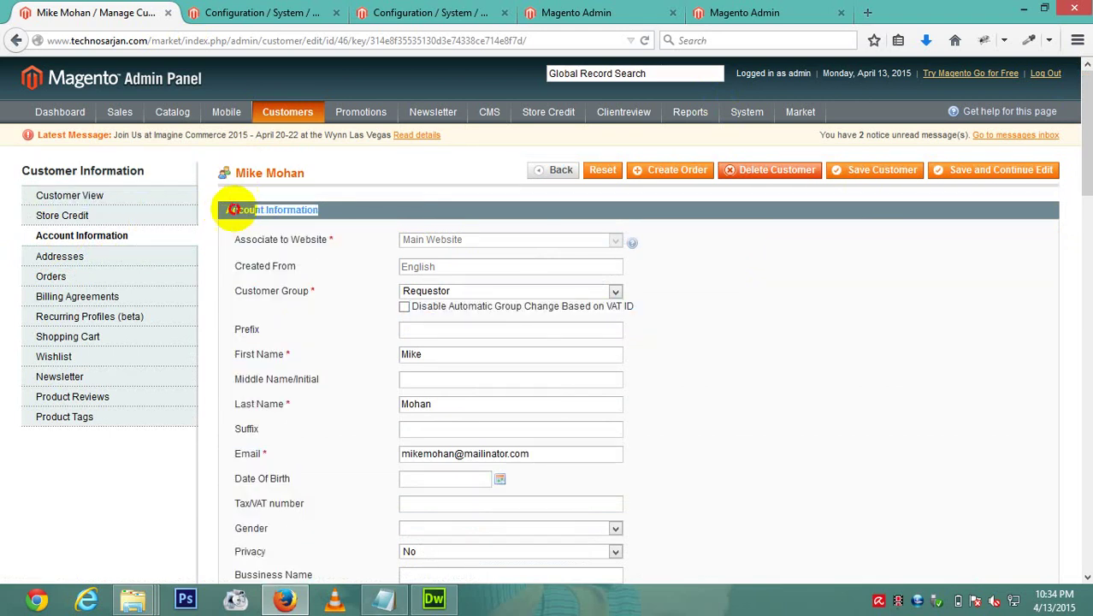
{"action": "left_click", "coordinate": [224, 213]}
{"action": "left_click", "coordinate": [226, 208]}
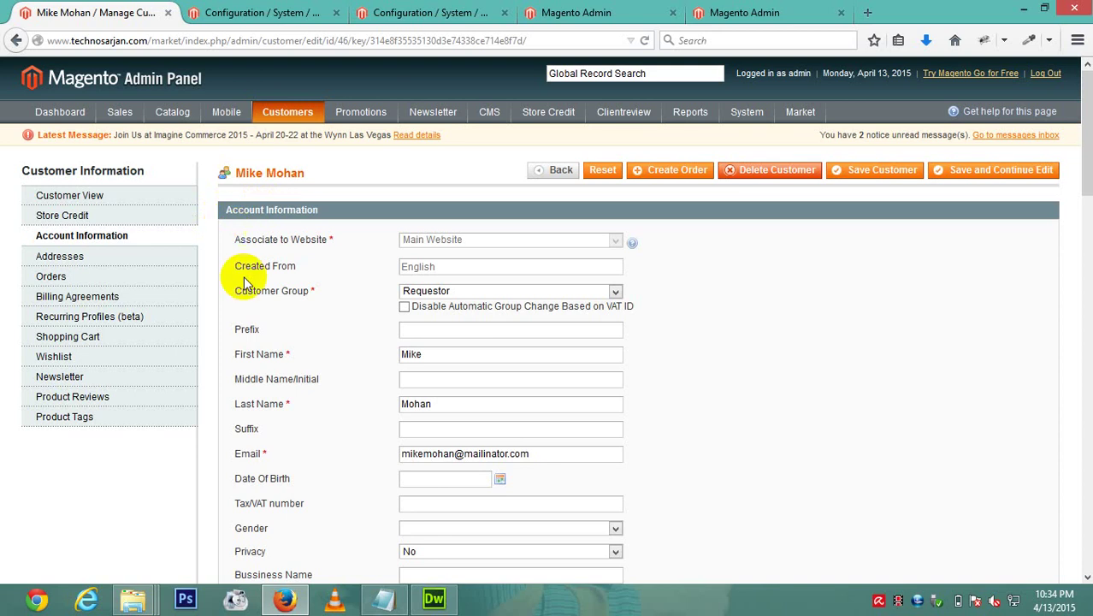
{"action": "left_click", "coordinate": [615, 291]}
{"action": "left_click", "coordinate": [607, 295]}
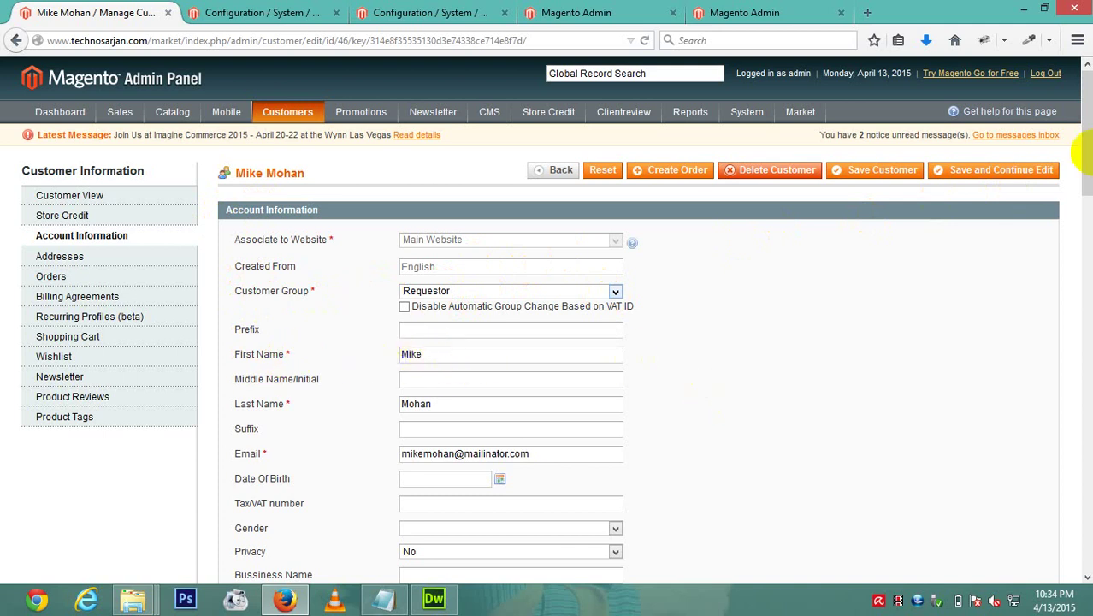
Examine the Password Management section of the Requestor customer's account and place the cursor in the New Password field
{"action": "left_click_drag", "start_coordinate": [1083, 140], "coordinate": [1065, 509]}
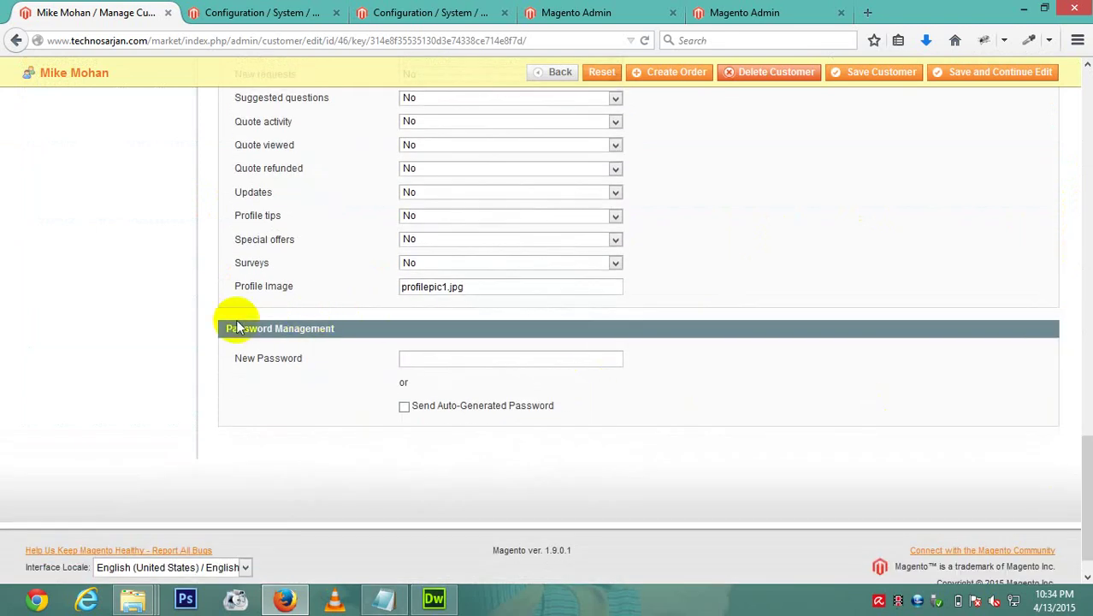
{"action": "left_click_drag", "start_coordinate": [335, 328], "coordinate": [312, 361]}
{"action": "left_click", "coordinate": [289, 364]}
{"action": "left_click", "coordinate": [233, 360]}
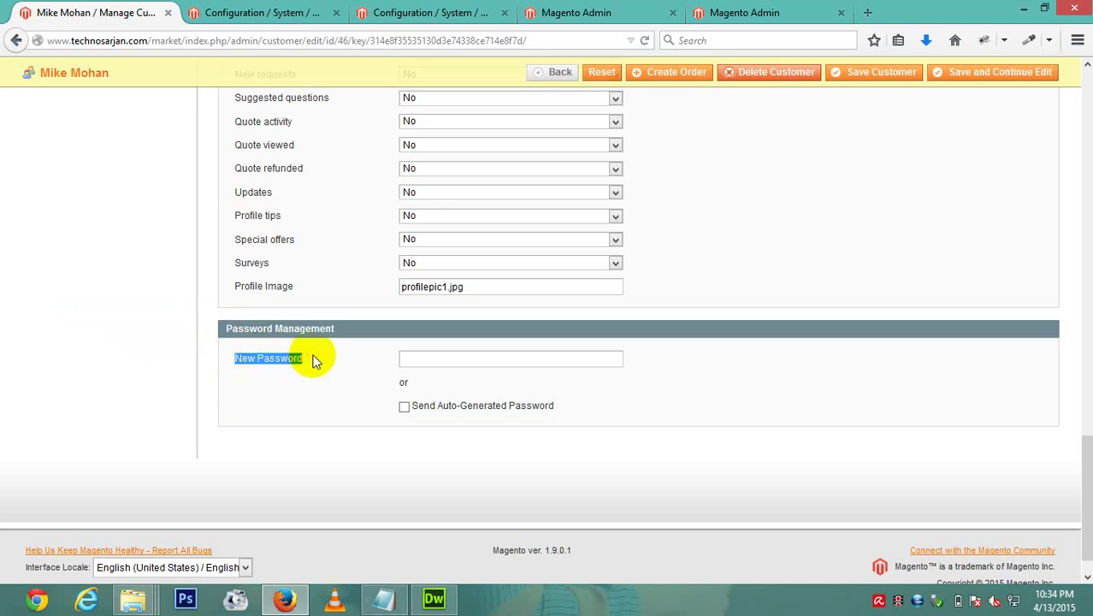
{"action": "left_click", "coordinate": [355, 364]}
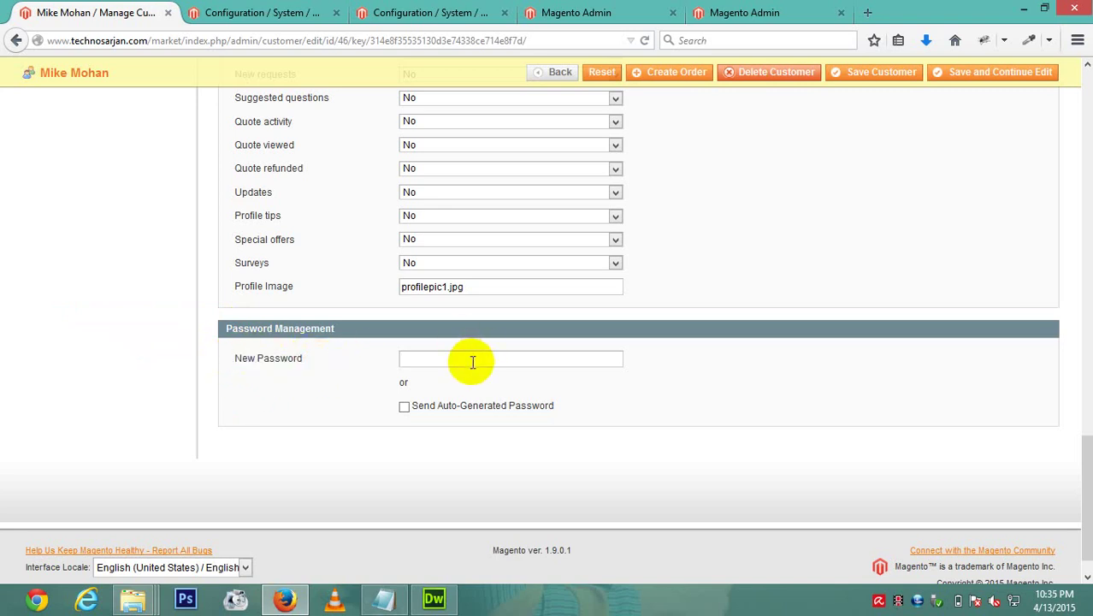
{"action": "left_click", "coordinate": [405, 359]}
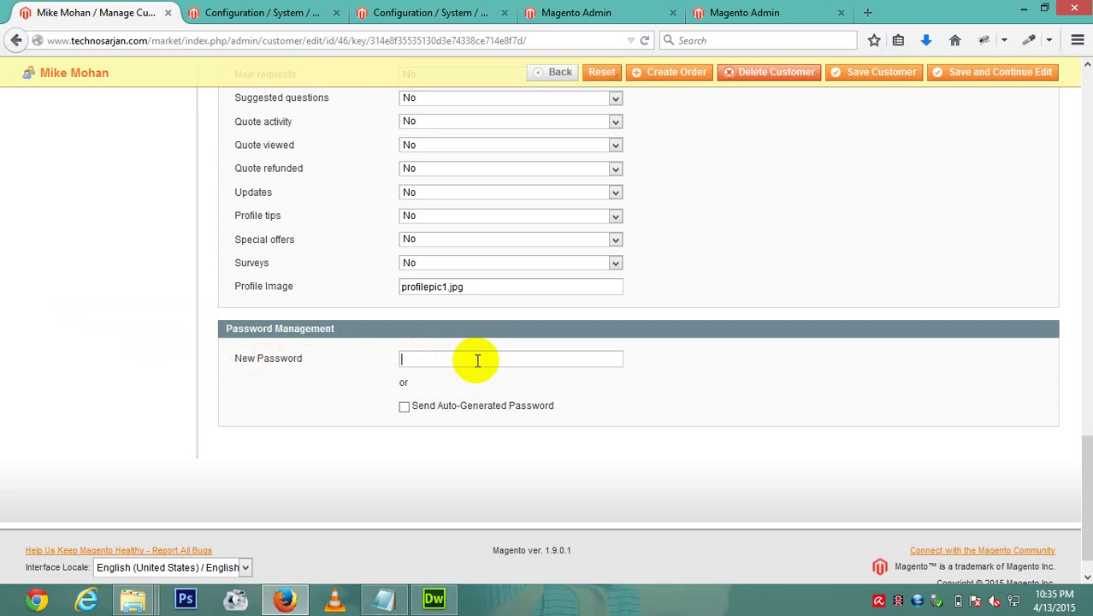
{"action": "left_click", "coordinate": [879, 76]}
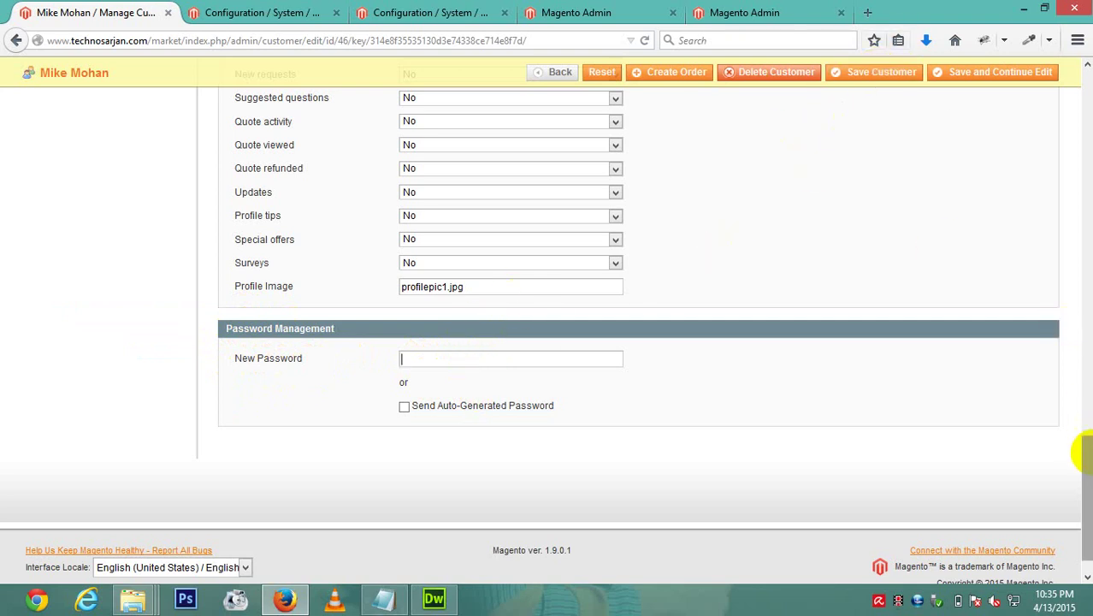
Return to the customer list and open the record of the first customer in the Pros group
{"action": "left_click_drag", "start_coordinate": [1087, 461], "coordinate": [1086, 92]}
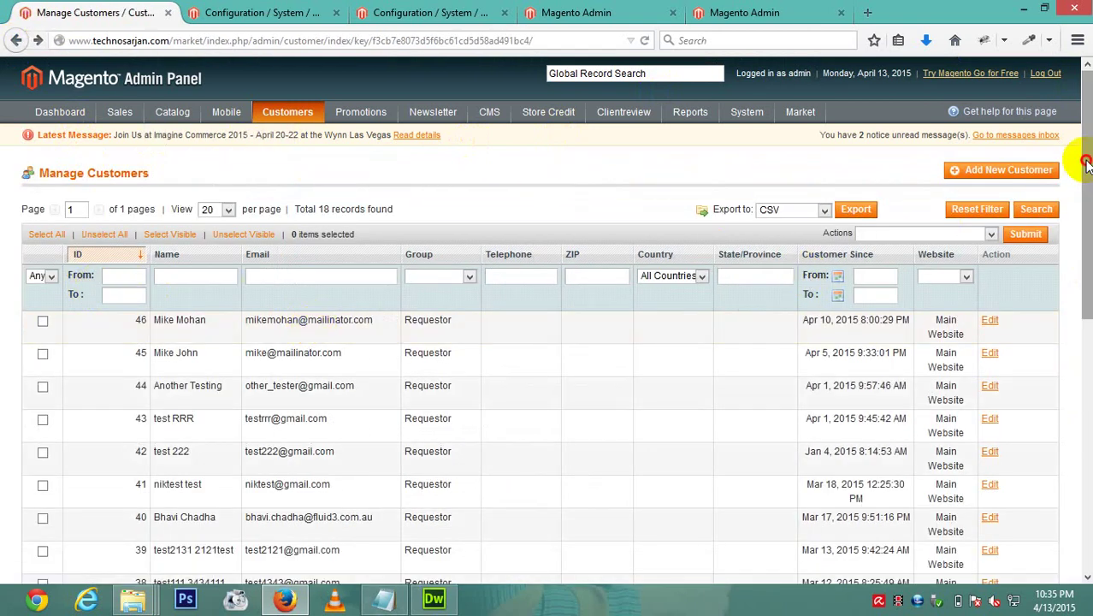
{"action": "left_click_drag", "start_coordinate": [1084, 161], "coordinate": [1073, 278]}
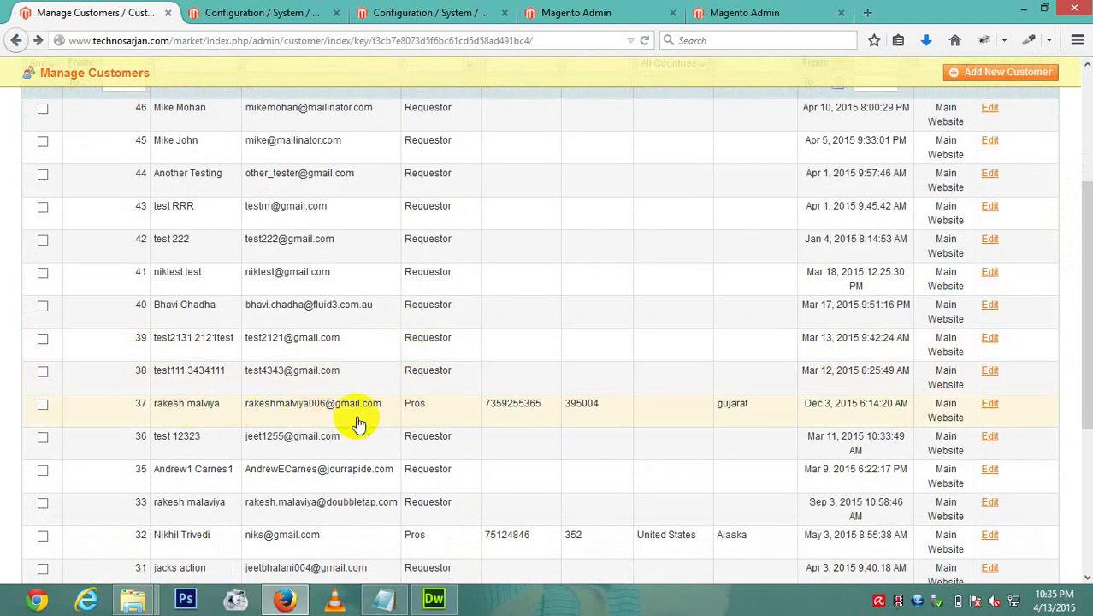
{"action": "left_click", "coordinate": [421, 410]}
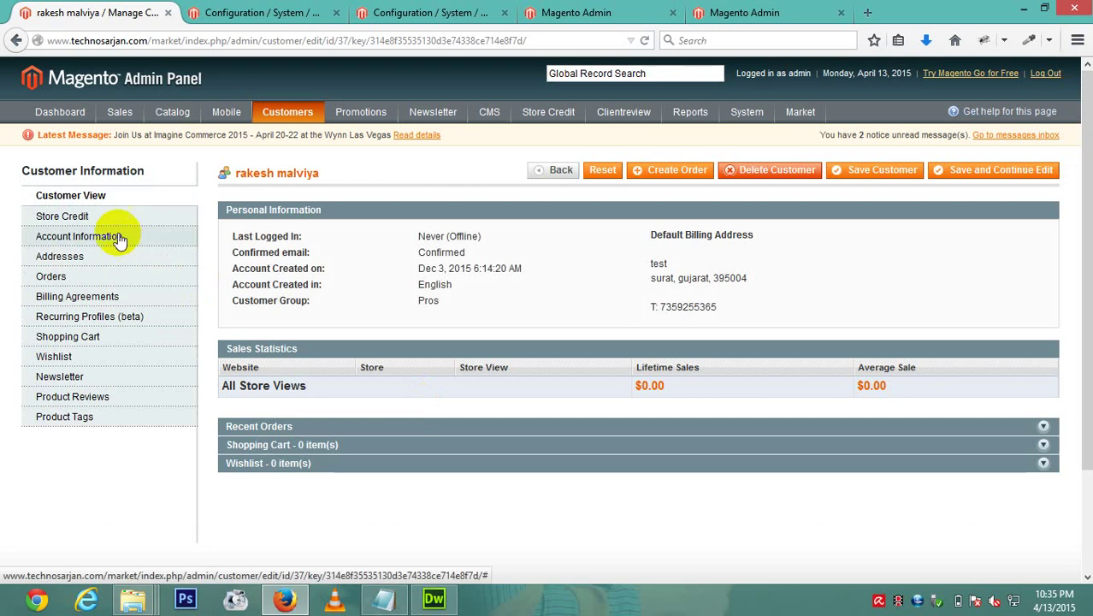
Review the Pros customer's store credit and account information, keeping Pros as the customer group
{"action": "left_click", "coordinate": [92, 219]}
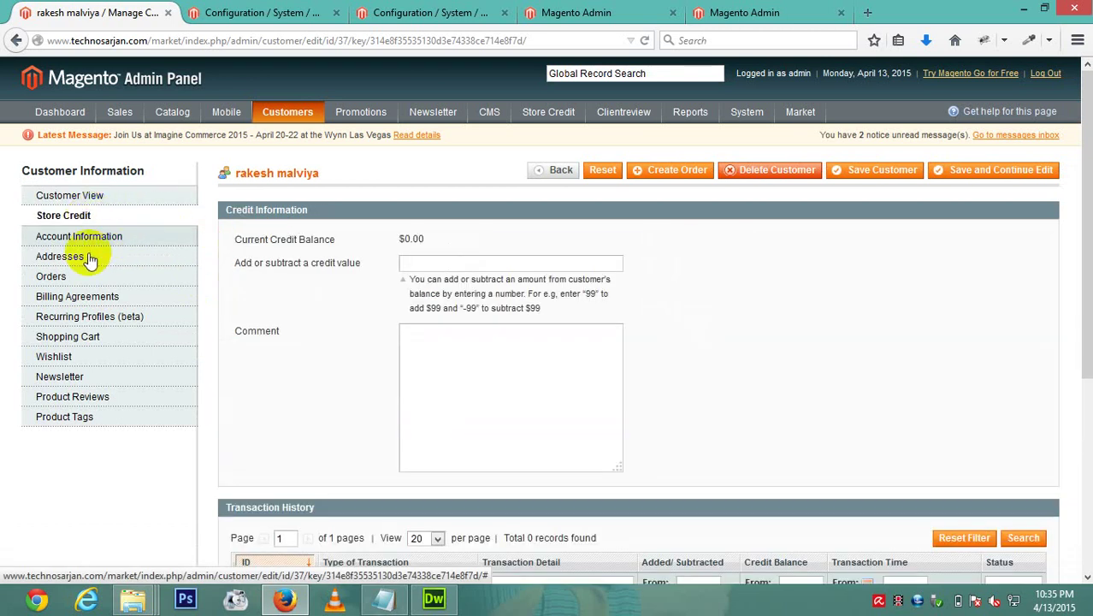
{"action": "left_click", "coordinate": [95, 244]}
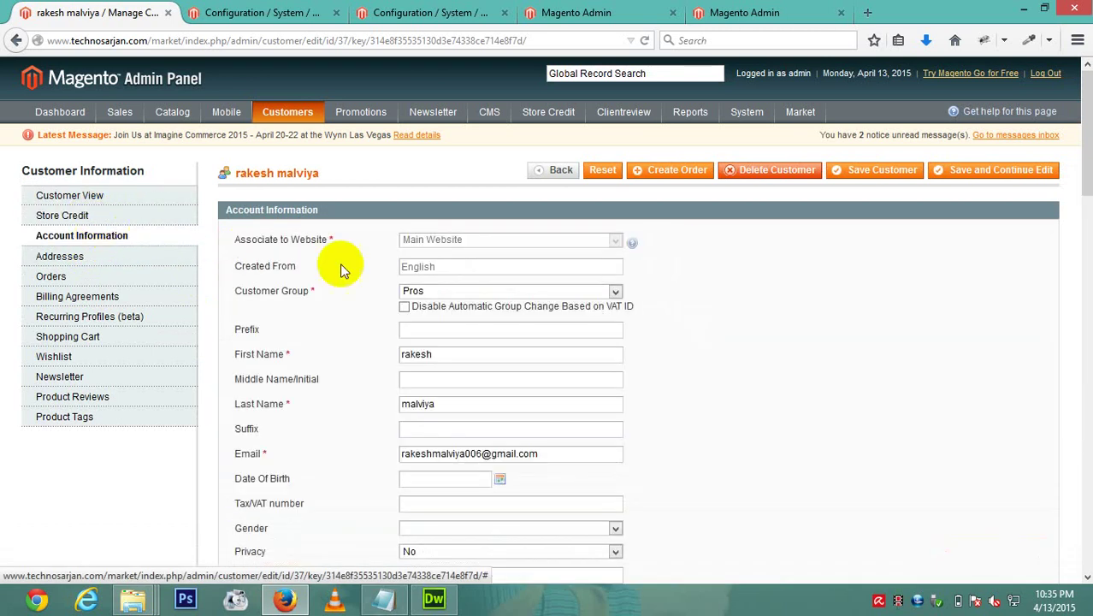
{"action": "left_click", "coordinate": [418, 291]}
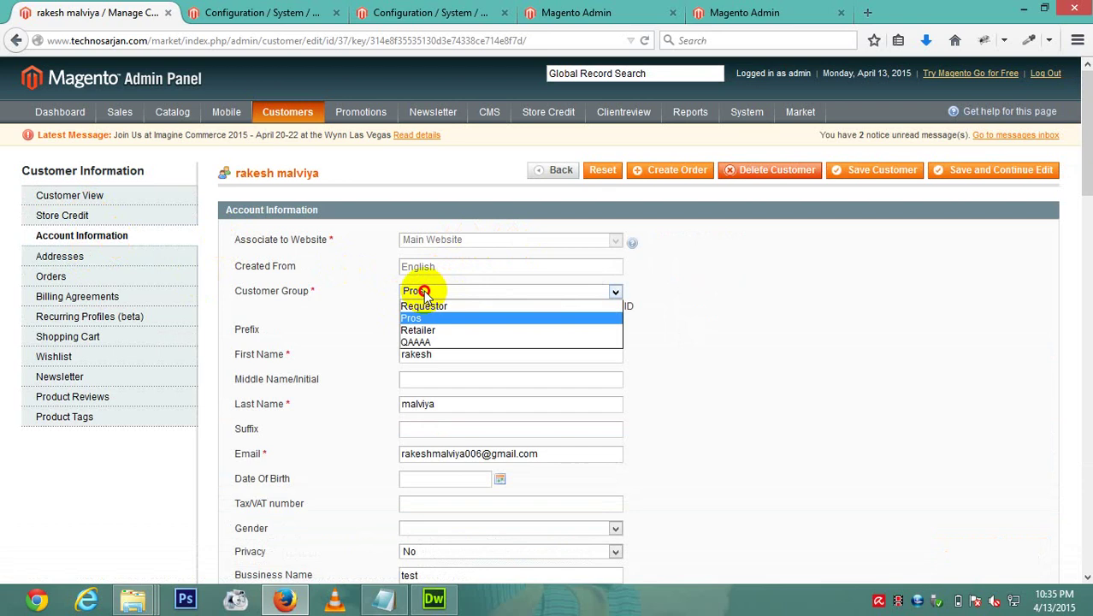
{"action": "left_click", "coordinate": [418, 317]}
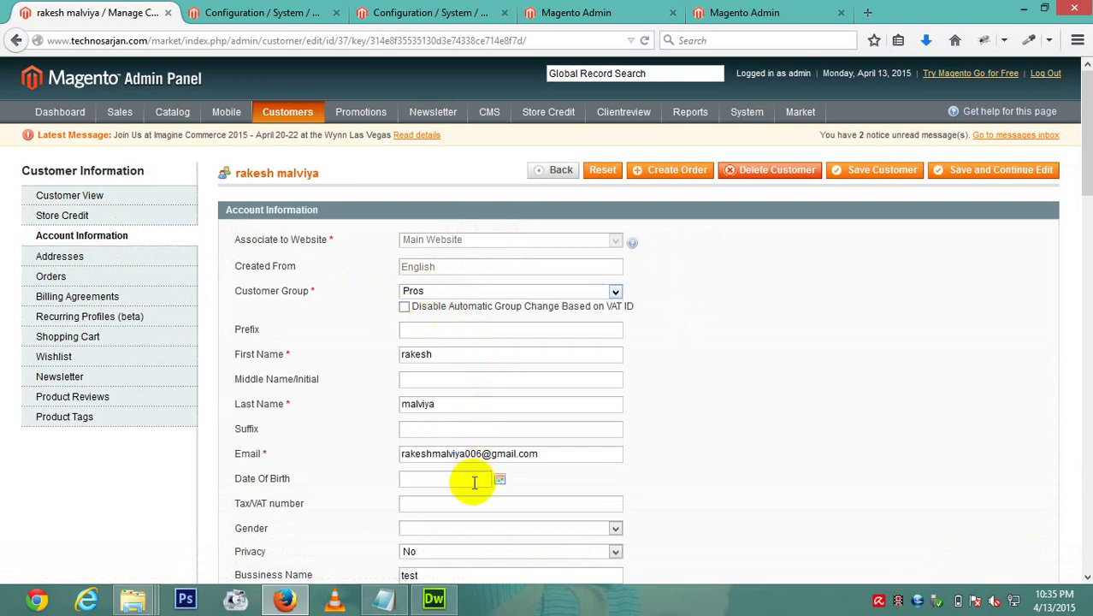
Examine the Pros customer's business name, website, business description and far distance fields
{"action": "left_click_drag", "start_coordinate": [1084, 151], "coordinate": [1079, 241]}
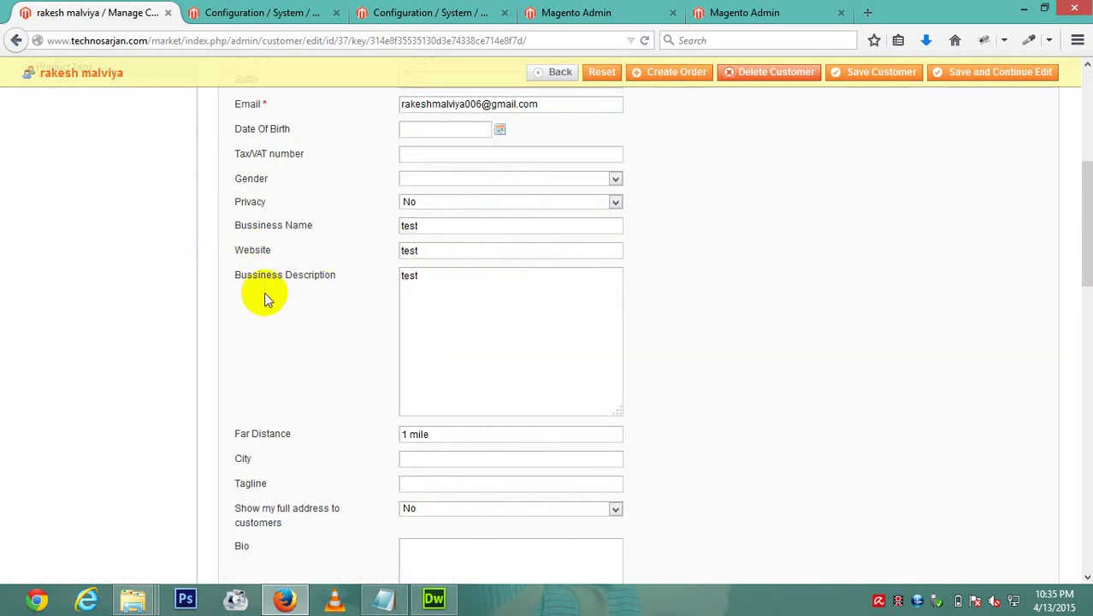
{"action": "left_click_drag", "start_coordinate": [419, 285], "coordinate": [371, 281]}
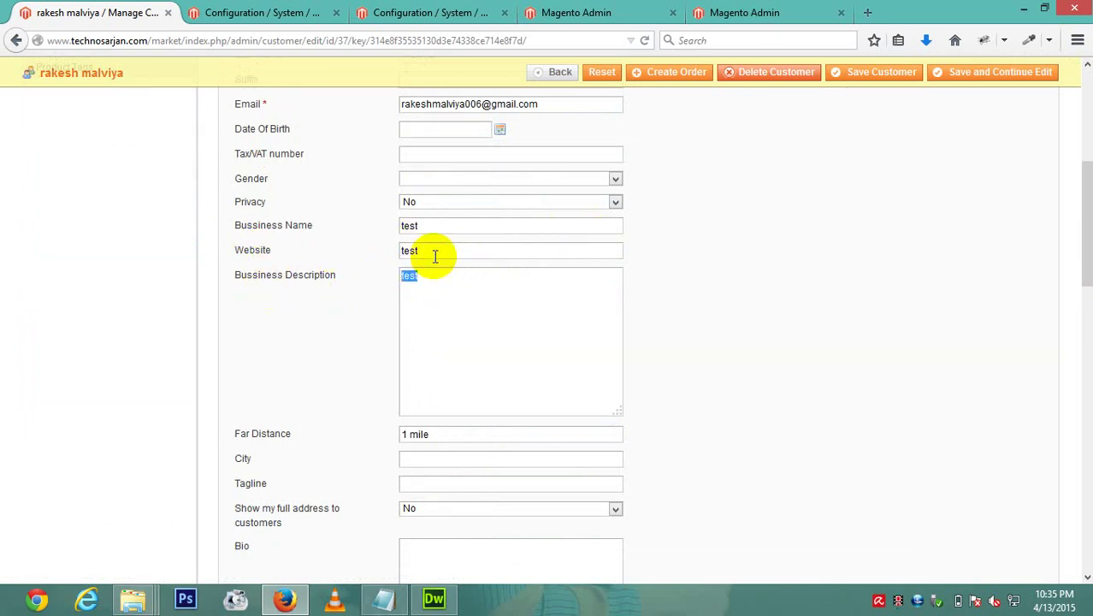
{"action": "left_click_drag", "start_coordinate": [434, 254], "coordinate": [366, 254]}
{"action": "left_click_drag", "start_coordinate": [421, 225], "coordinate": [366, 231]}
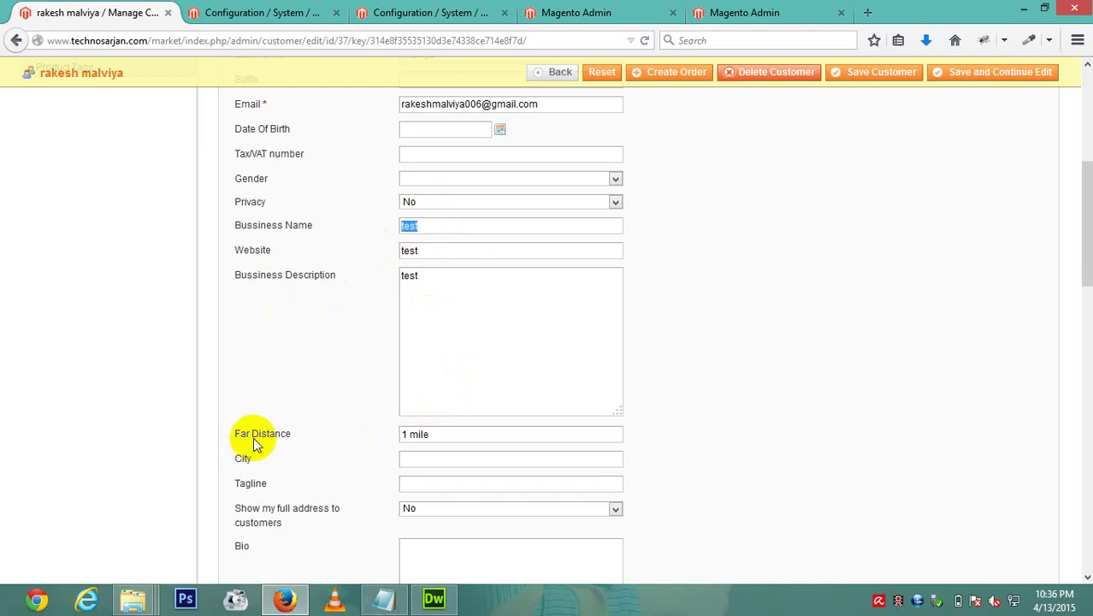
{"action": "left_click_drag", "start_coordinate": [428, 433], "coordinate": [402, 435]}
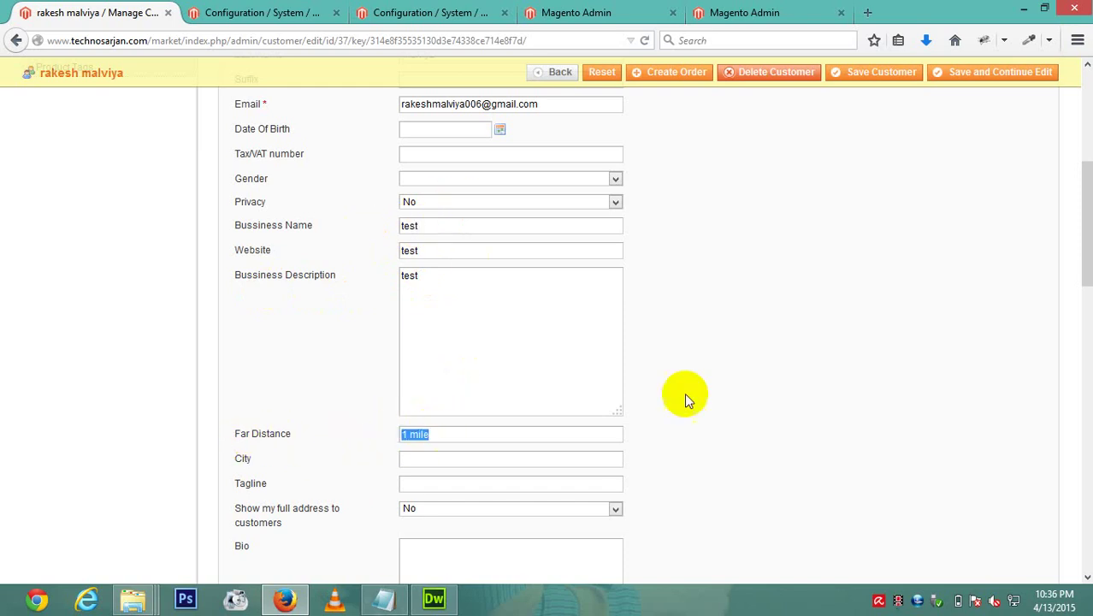
Inspect the New Password field at the end of the Pros customer's account information
{"action": "left_click_drag", "start_coordinate": [1075, 254], "coordinate": [1064, 520]}
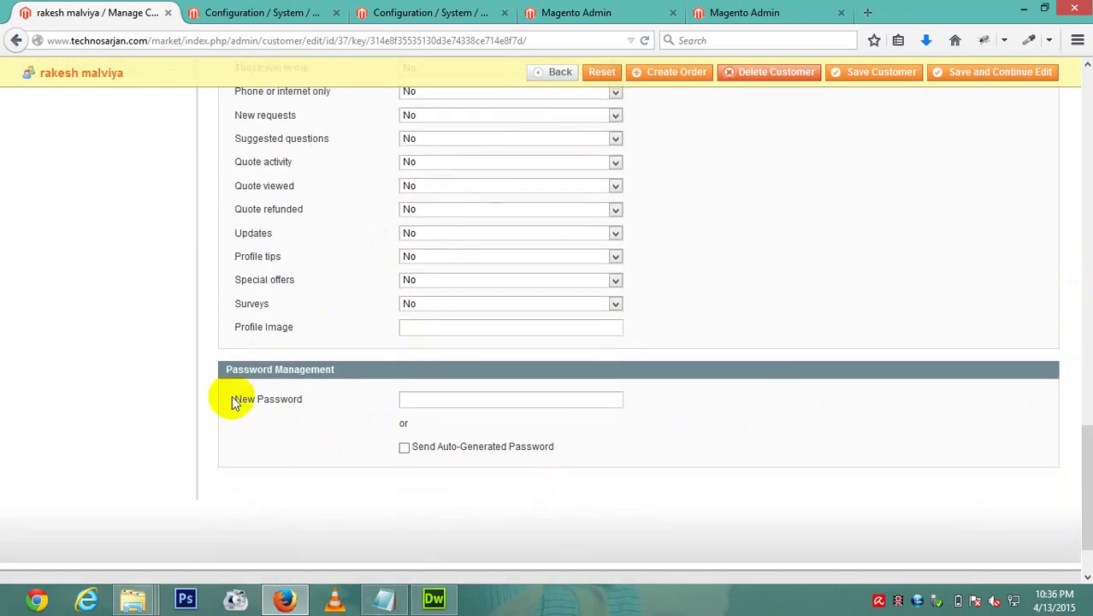
{"action": "left_click_drag", "start_coordinate": [236, 399], "coordinate": [309, 406]}
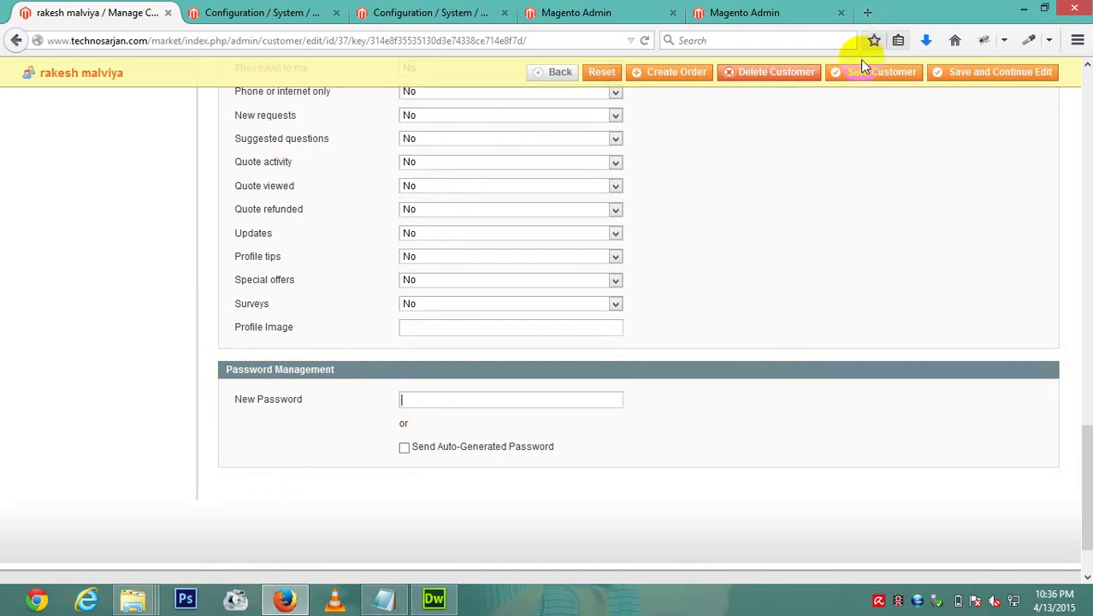
{"action": "left_click_drag", "start_coordinate": [1090, 421], "coordinate": [1086, 24]}
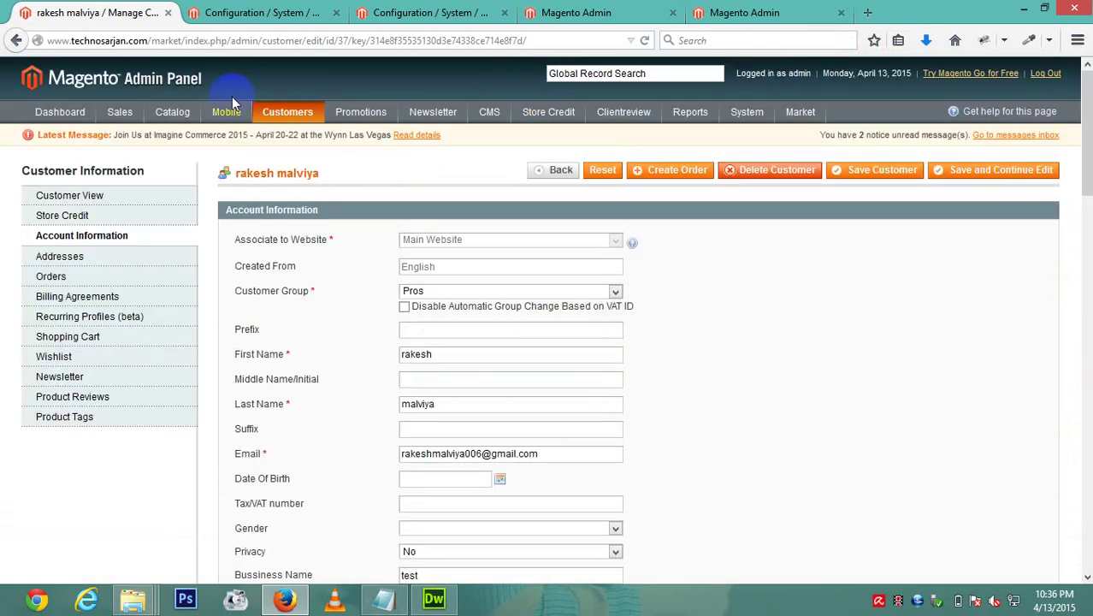
Complete the customer's default address with the first name, last name and state Alabama, and save the customer
{"action": "left_click", "coordinate": [882, 173]}
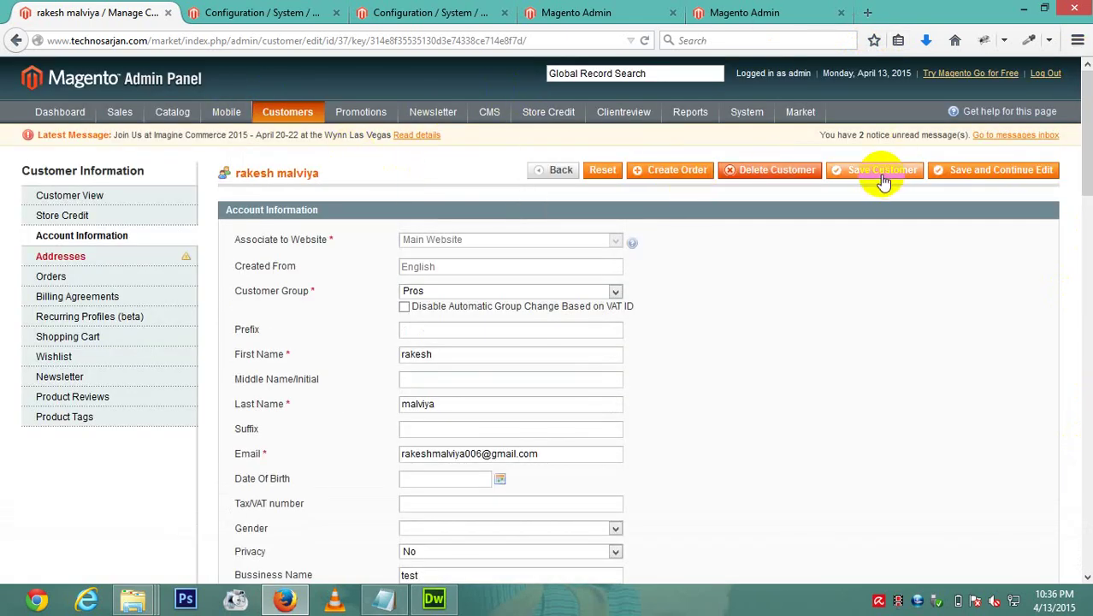
{"action": "left_click", "coordinate": [73, 257]}
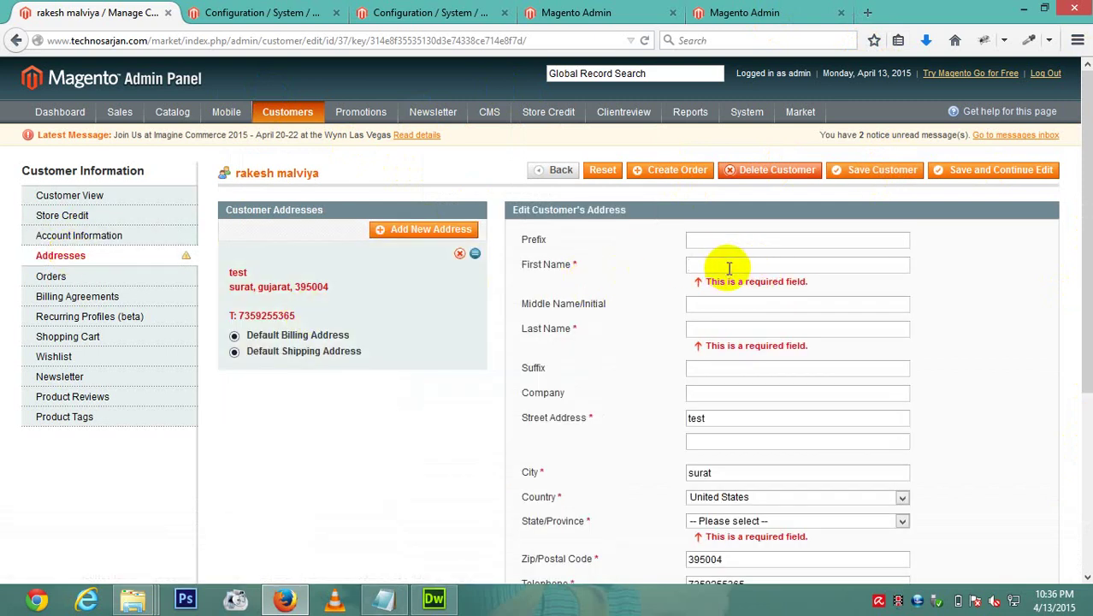
{"action": "left_click", "coordinate": [707, 332]}
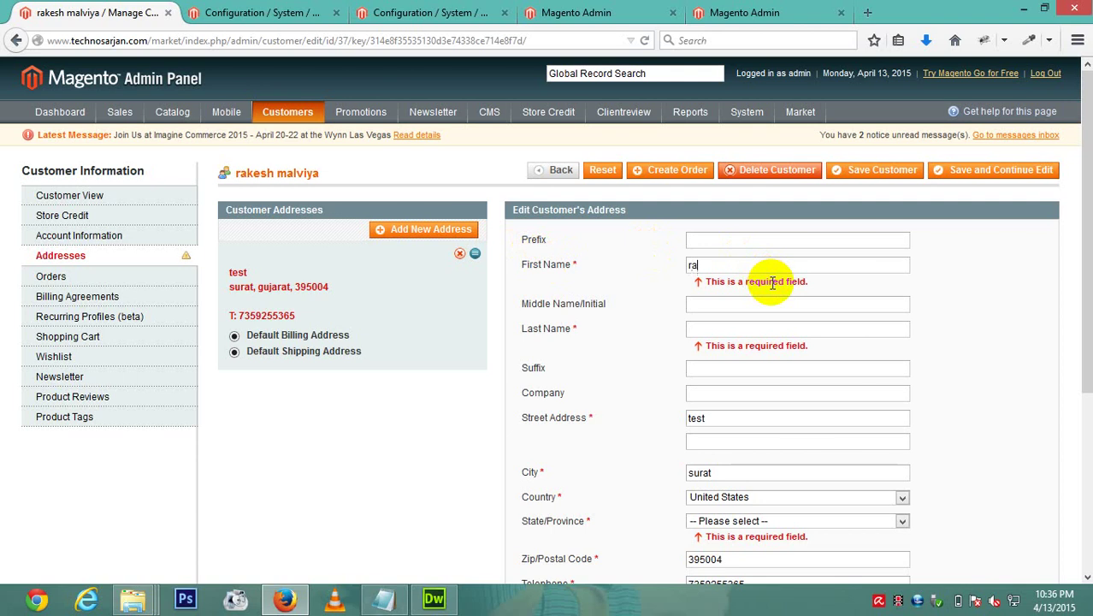
{"action": "left_click", "coordinate": [746, 329]}
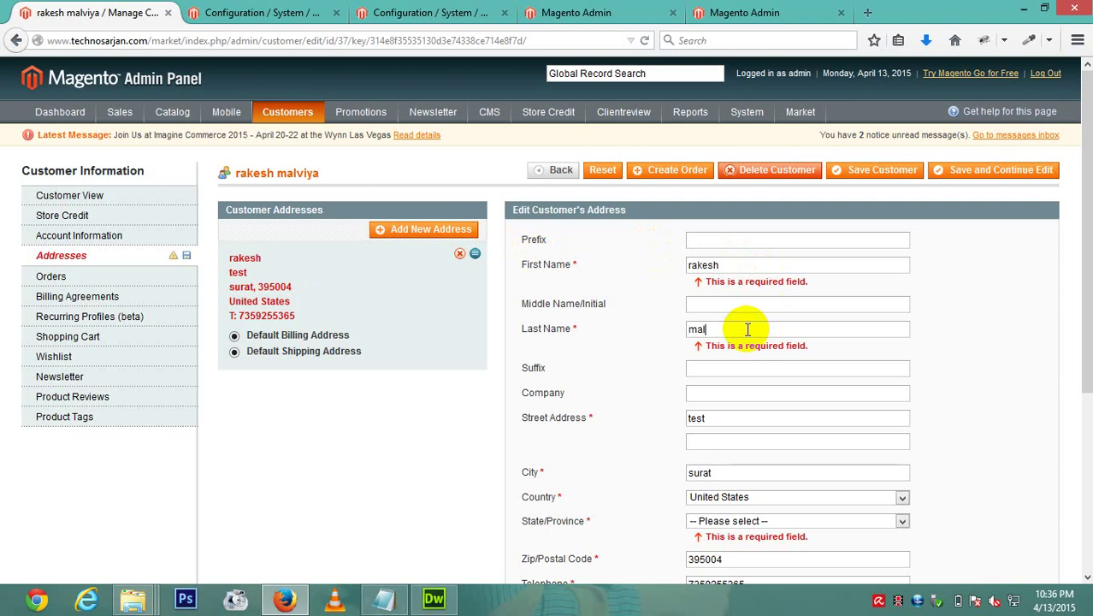
{"action": "left_click", "coordinate": [733, 521]}
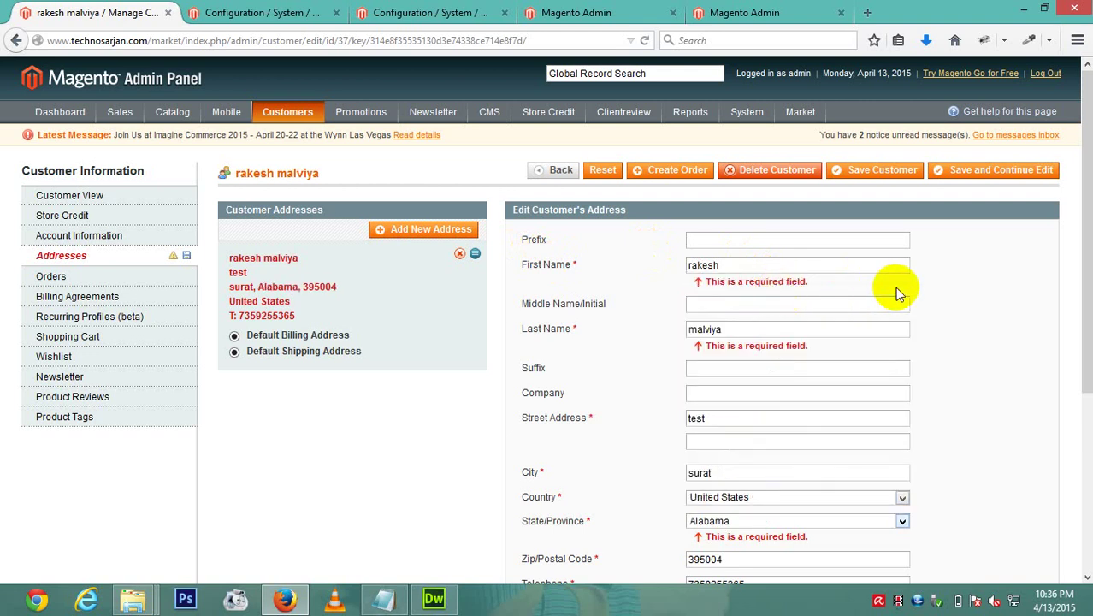
{"action": "left_click", "coordinate": [865, 171]}
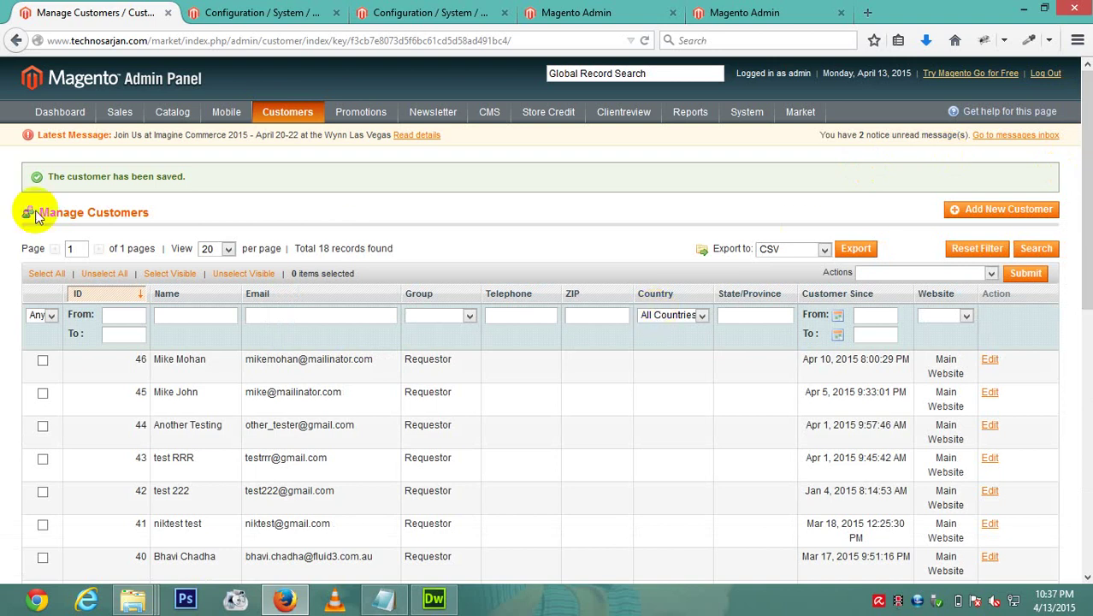
Check the save message and find the updated Pros customer's row in the customer list
{"action": "left_click_drag", "start_coordinate": [184, 177], "coordinate": [35, 182]}
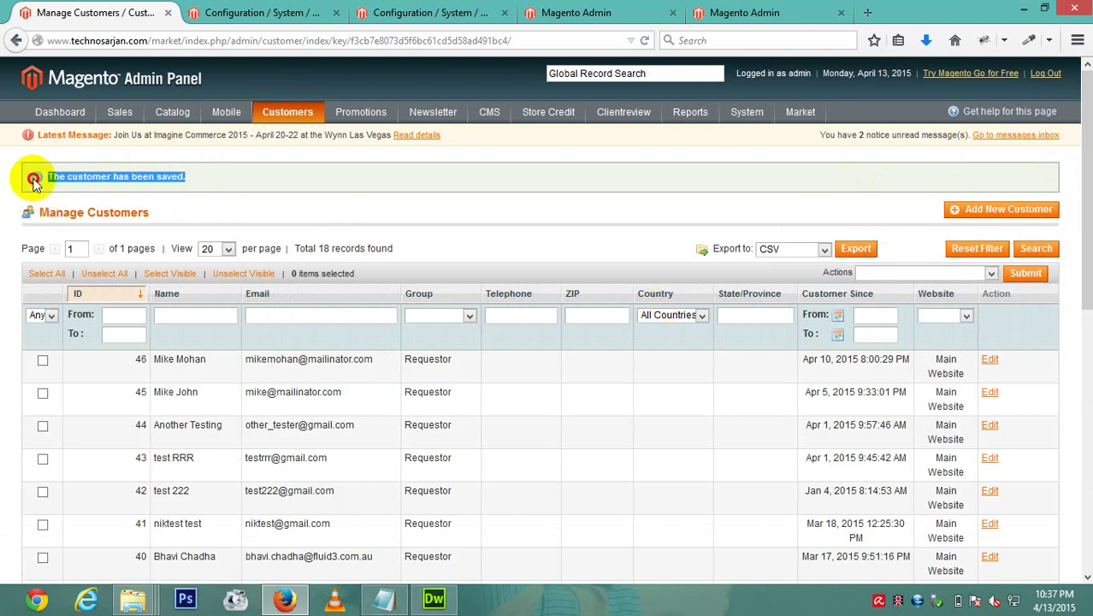
{"action": "left_click_drag", "start_coordinate": [1085, 85], "coordinate": [1069, 281]}
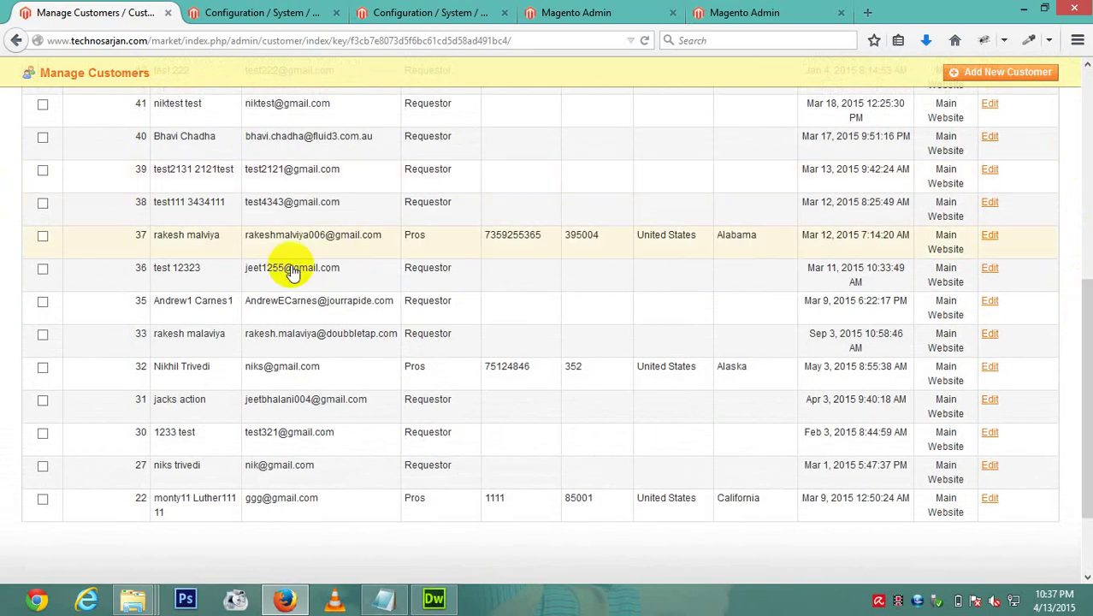